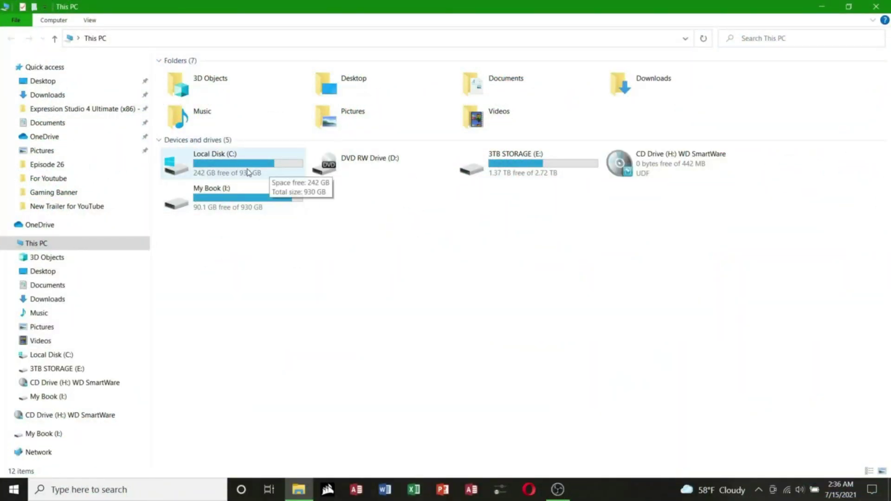
# Bring up the Local Disk (C:) context menu to reach an administrator Command Prompt
pyautogui.rightClick(248, 173)
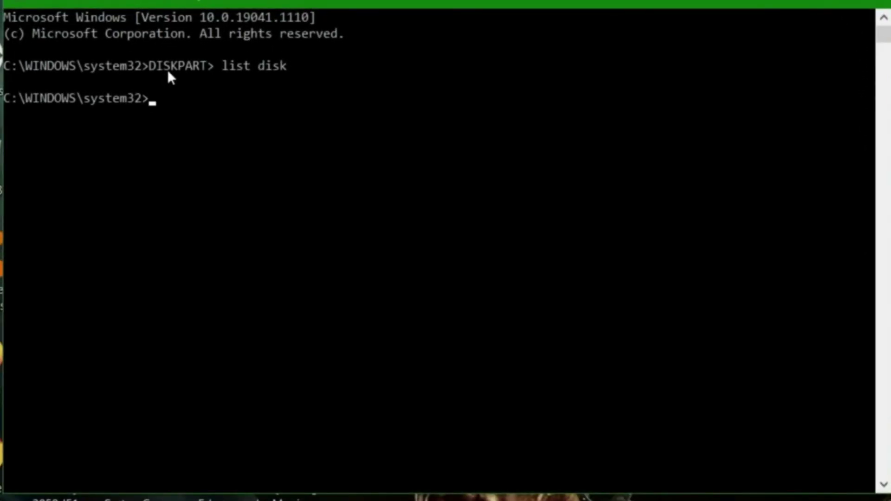
# Start DiskPart and list the disks, showing Disk 0 at 1863 GB among six
pyautogui.write('D')
pyautogui.write('ISKPA')
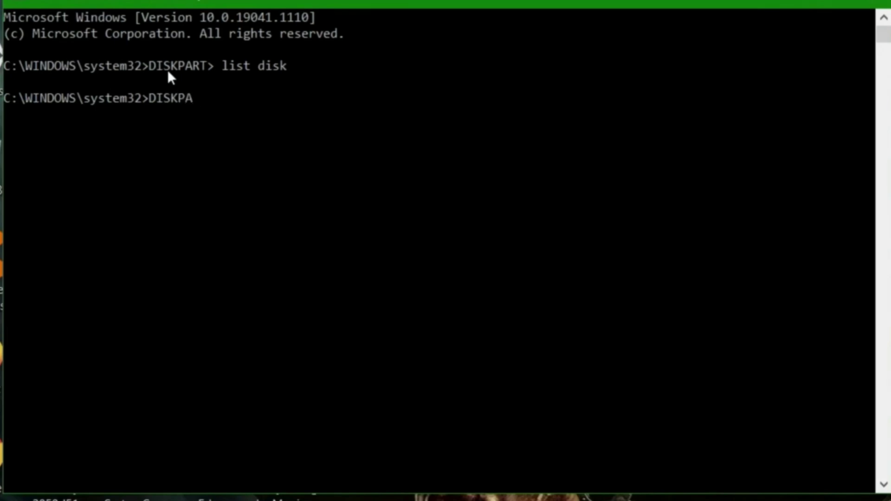
pyautogui.write('RT')
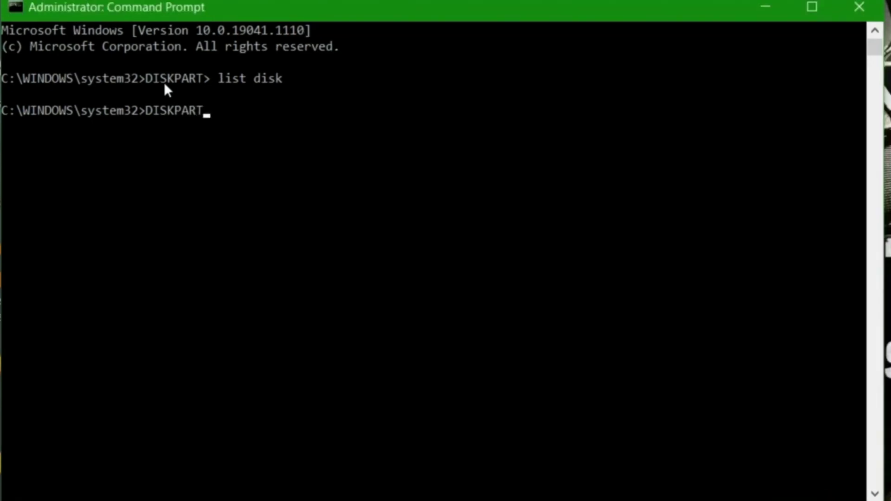
pyautogui.press('Return')
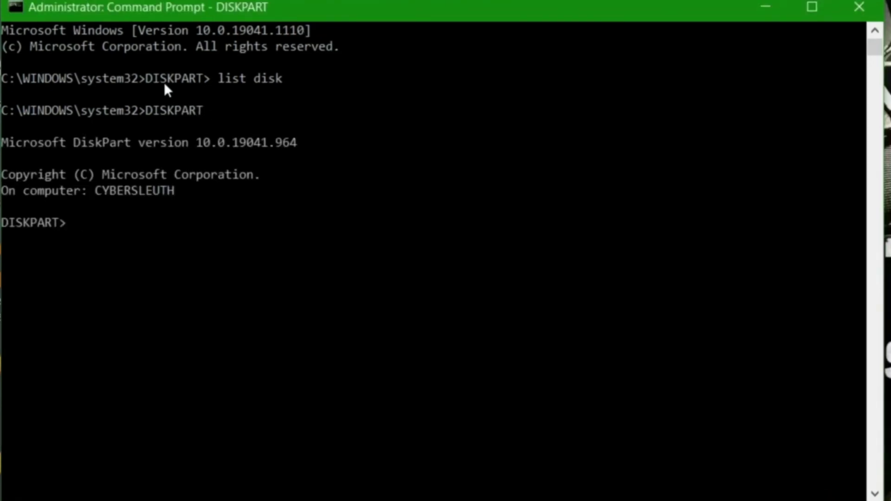
pyautogui.write('list disk')
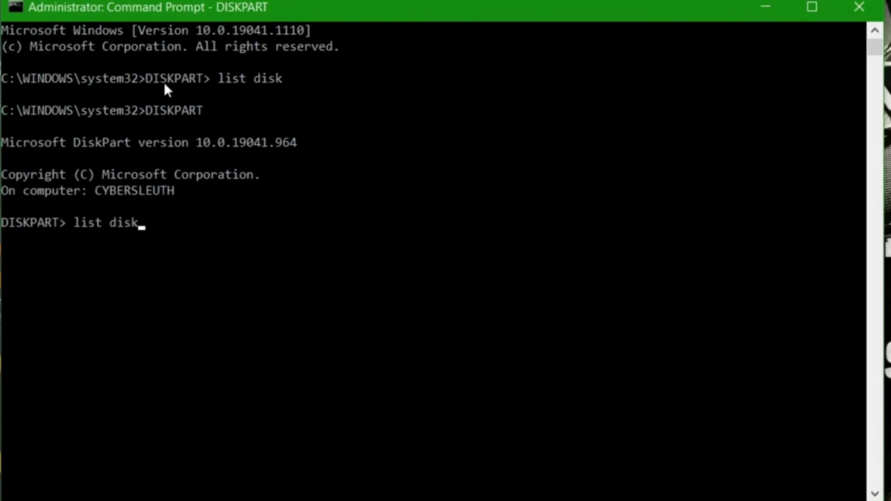
pyautogui.press('Return')
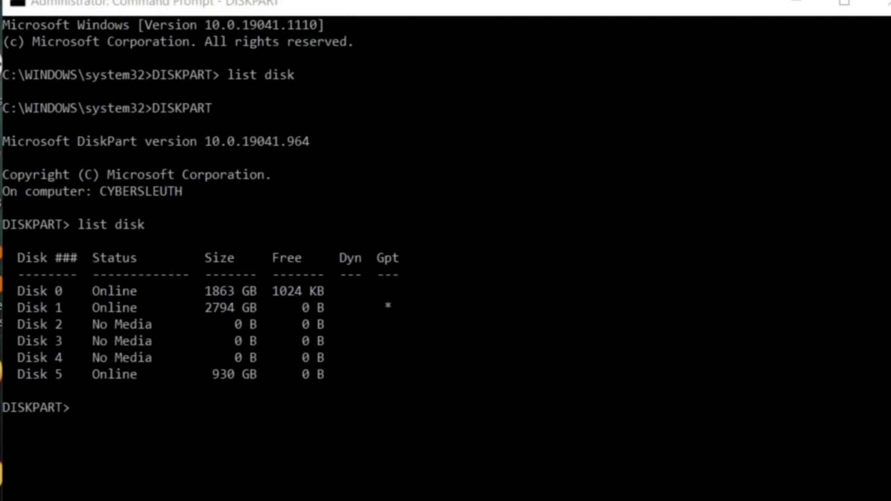
# Select Disk 0 in DiskPart and list its five partitions
pyautogui.click(79, 411)
pyautogui.write('sel')
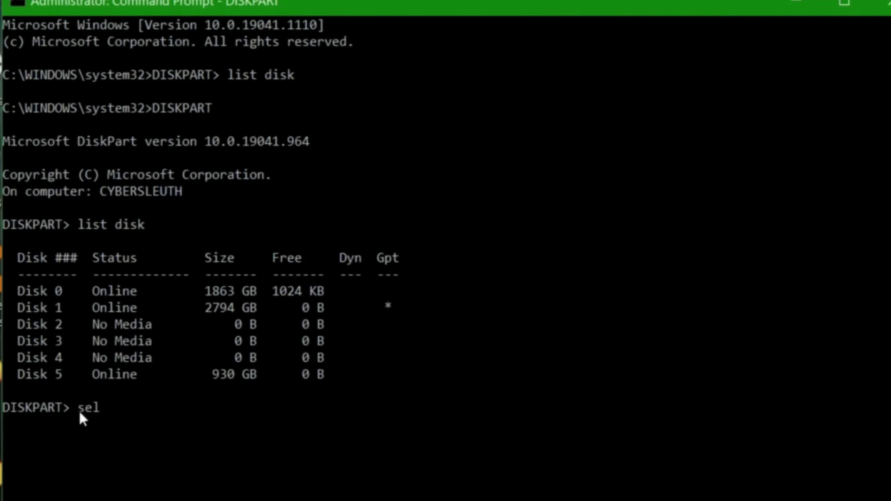
pyautogui.write('ect dis')
pyautogui.write('k 0')
pyautogui.press('Return')
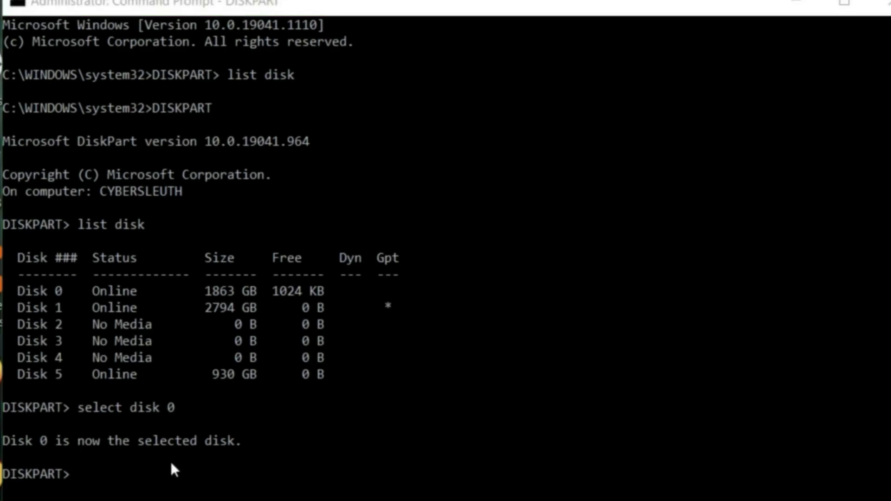
pyautogui.click(126, 475)
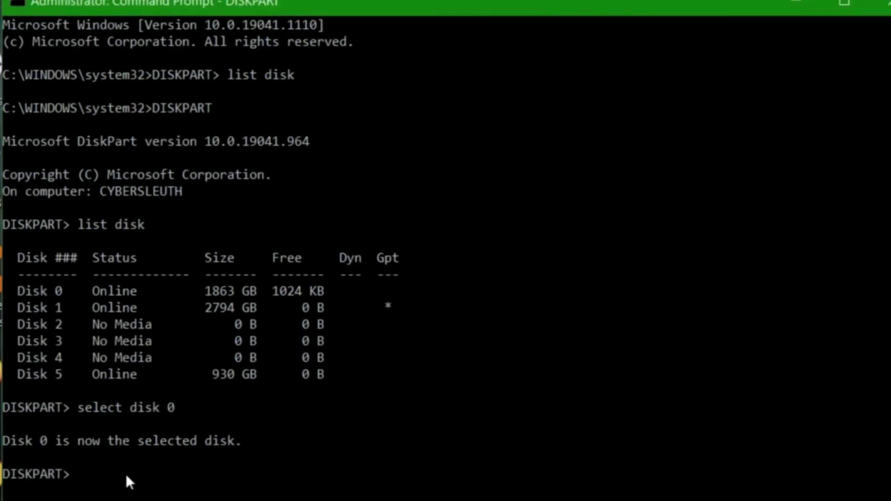
pyautogui.write('list partiti')
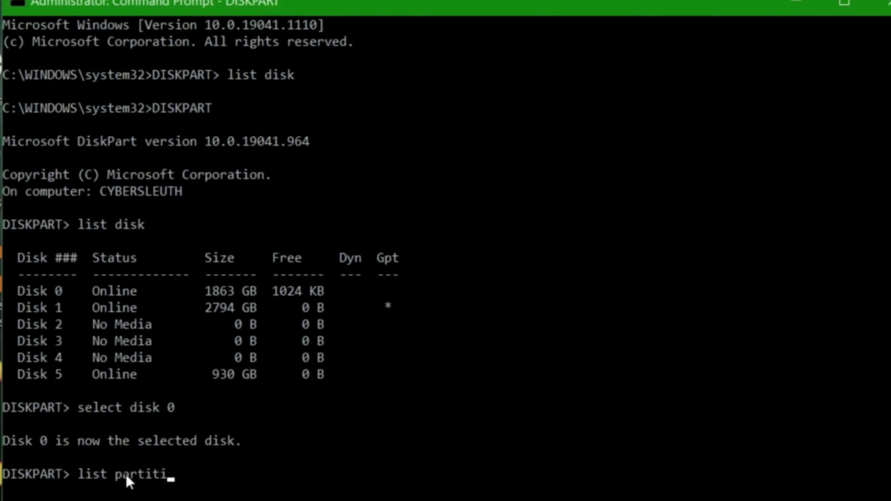
pyautogui.write('on')
pyautogui.press('Return')
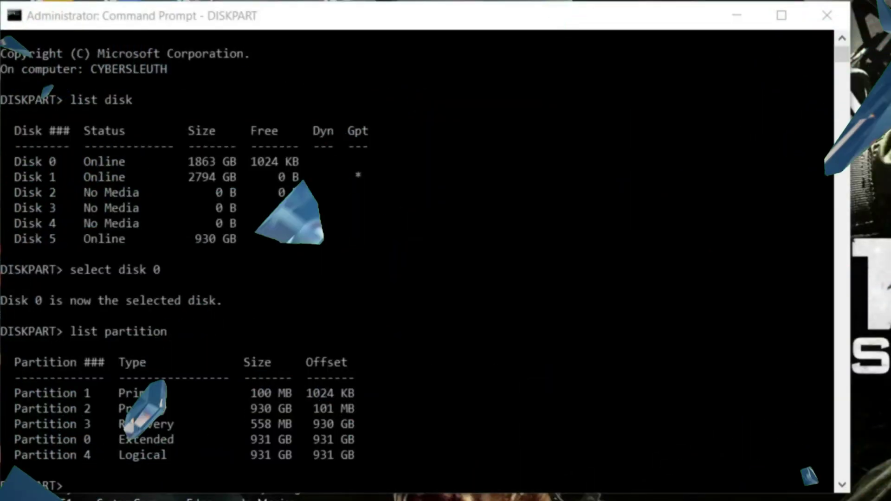
# Select Partition 3, the 558 MB Recovery partition, in DiskPart
pyautogui.click(115, 492)
pyautogui.write('se')
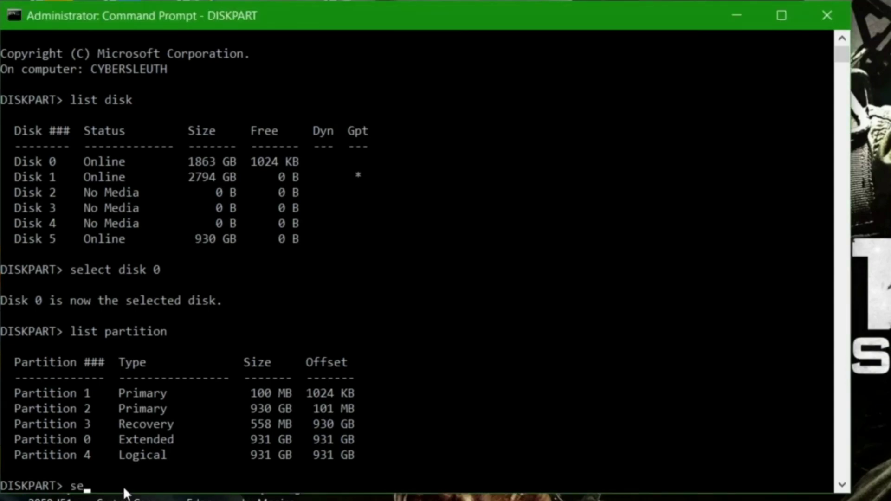
pyautogui.write('lect')
pyautogui.write(' partiti')
pyautogui.write('on')
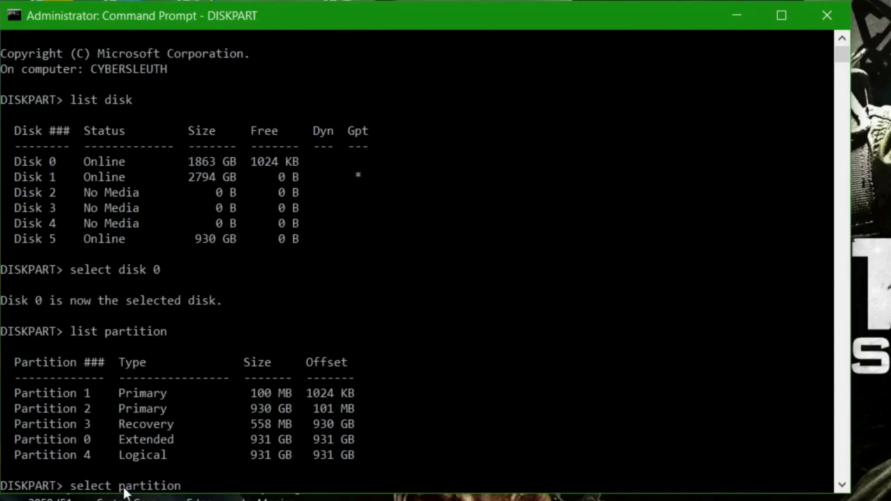
pyautogui.write(' 3')
pyautogui.press('Return')
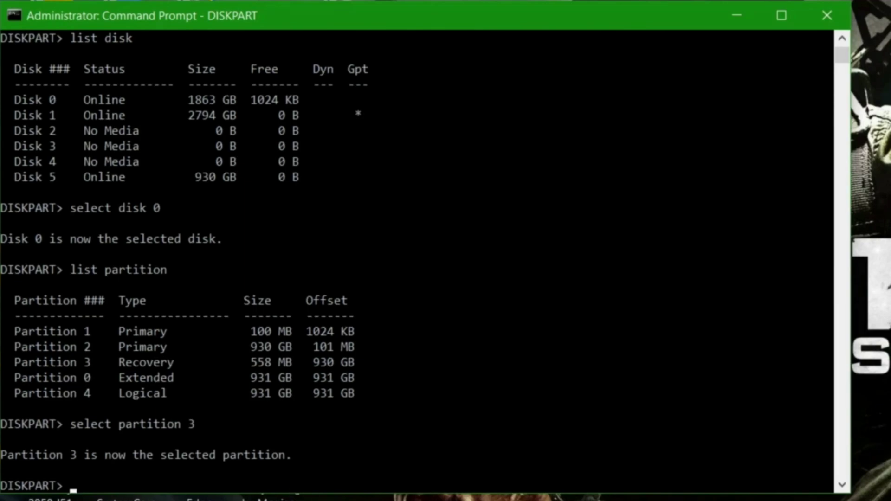
# Force-delete Partition 3 with 'delete partition override' and re-list partitions to confirm
pyautogui.click(177, 479)
pyautogui.write('delete')
pyautogui.click(188, 491)
pyautogui.write('p')
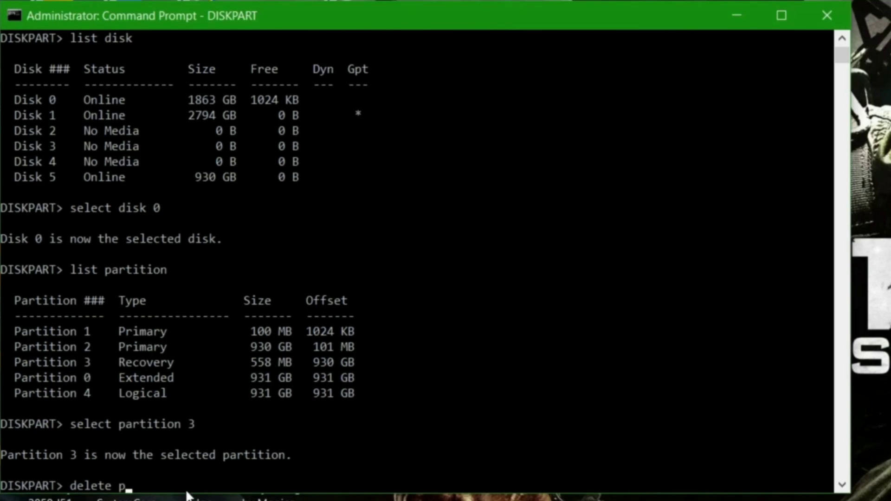
pyautogui.write('artition')
pyautogui.write(' o')
pyautogui.write('ver')
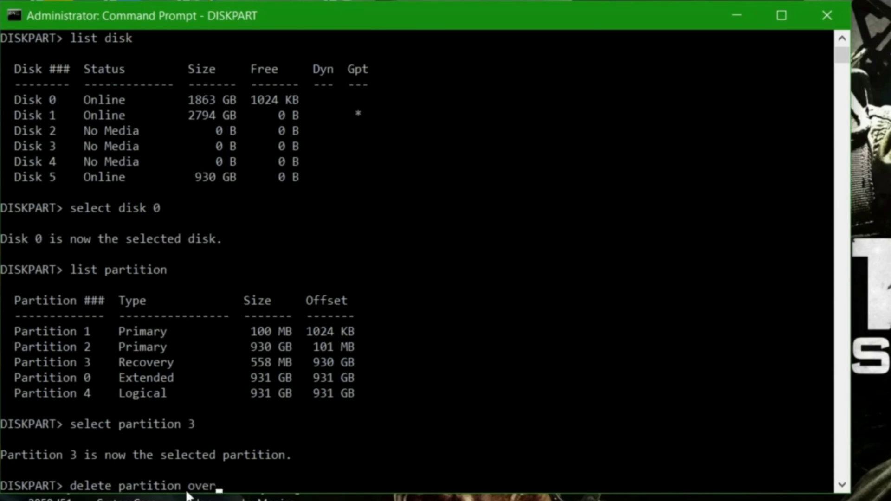
pyautogui.write('ride')
pyautogui.press('Return')
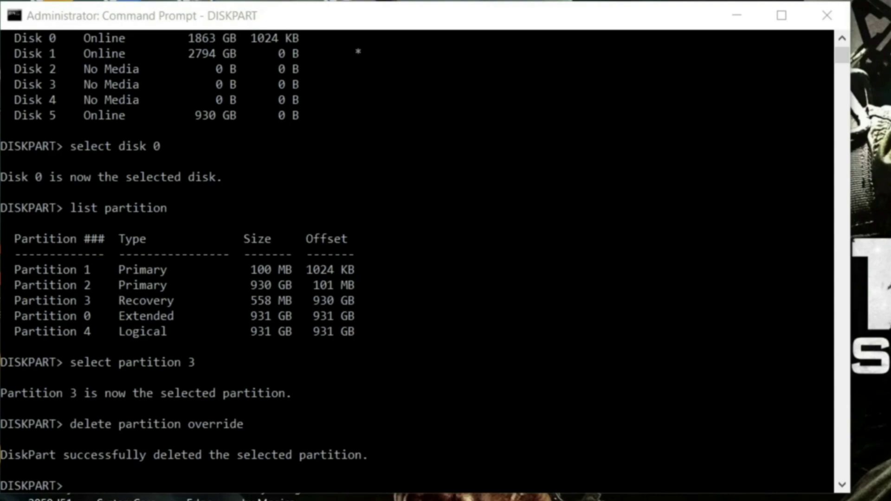
pyautogui.click(140, 492)
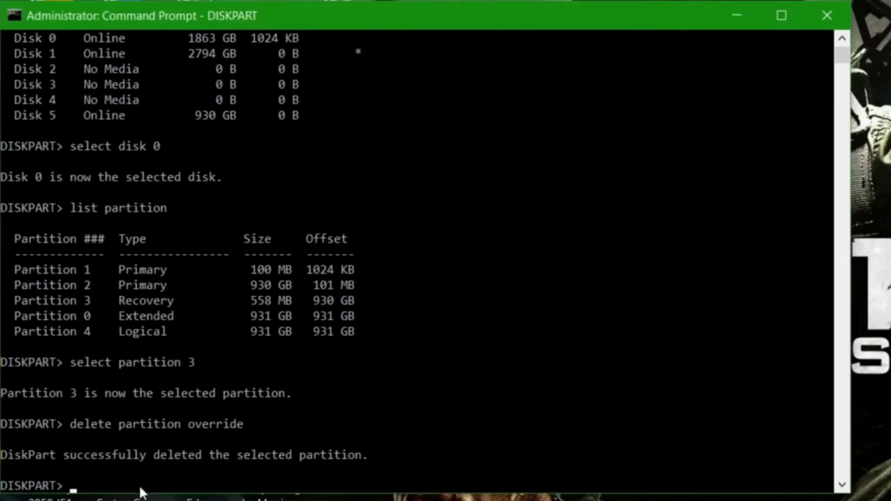
pyautogui.write('list pa')
pyautogui.write('rtition')
pyautogui.press('Return')
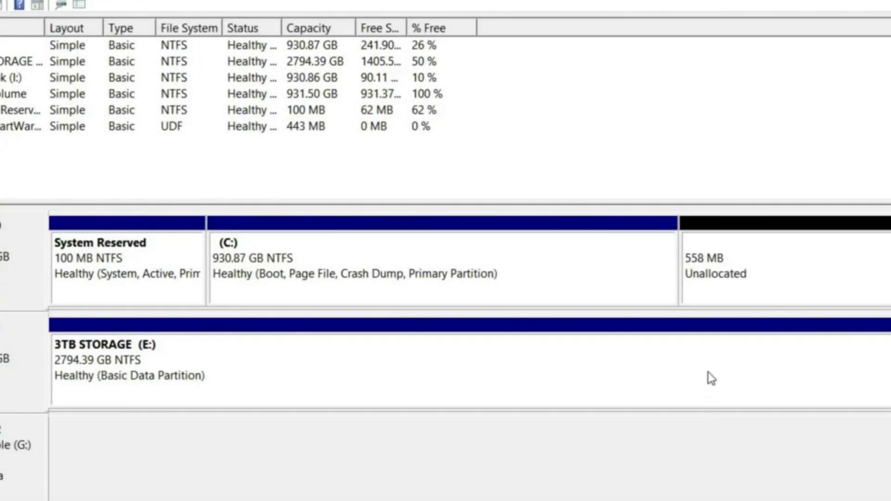
# Extend C: with the adjacent 557 MB of unallocated space, reaching 931.41 GB
pyautogui.click(742, 278)
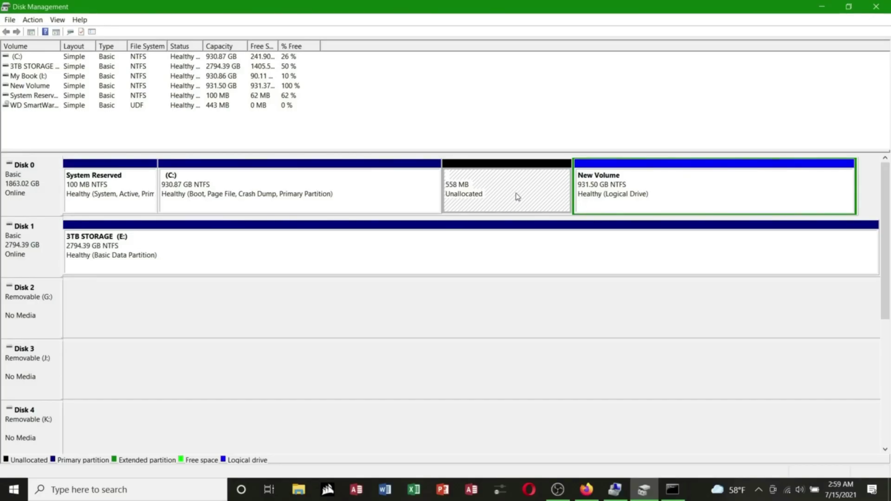
pyautogui.rightClick(514, 198)
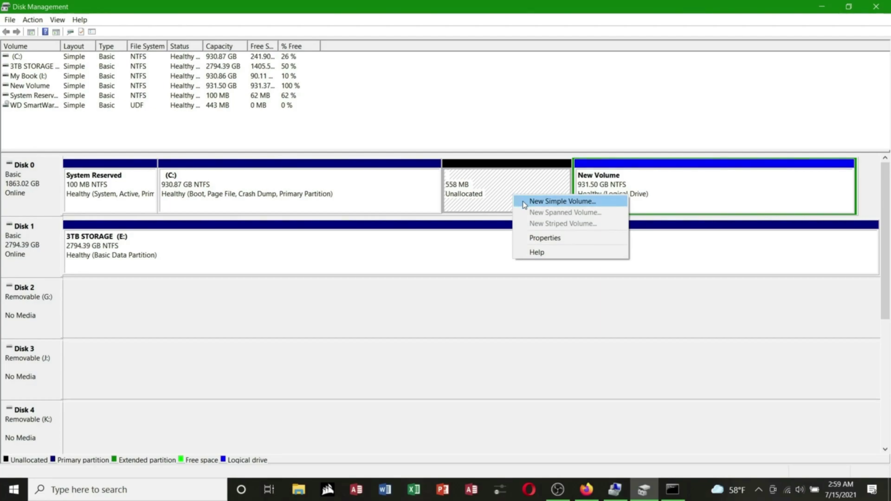
pyautogui.click(380, 203)
pyautogui.rightClick(379, 203)
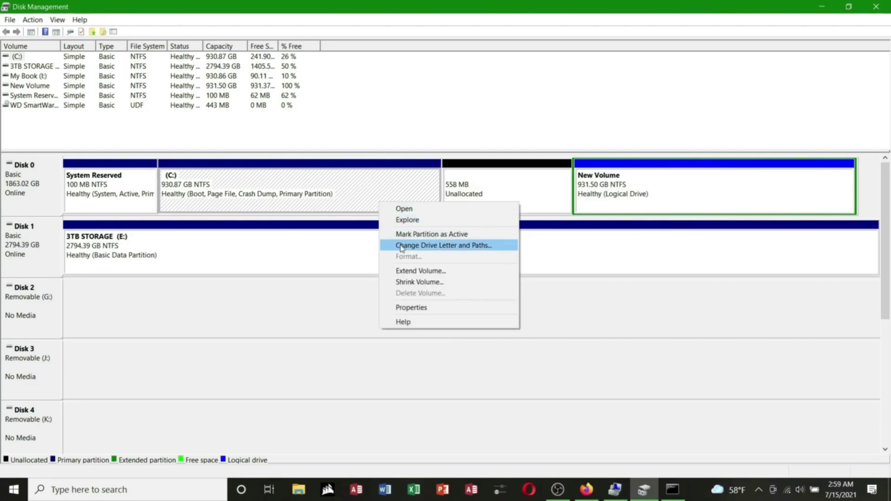
pyautogui.click(405, 271)
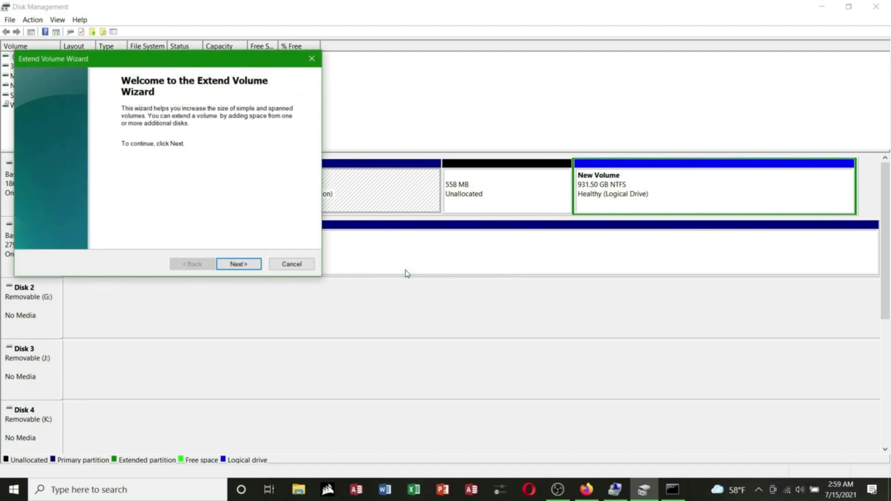
pyautogui.click(242, 269)
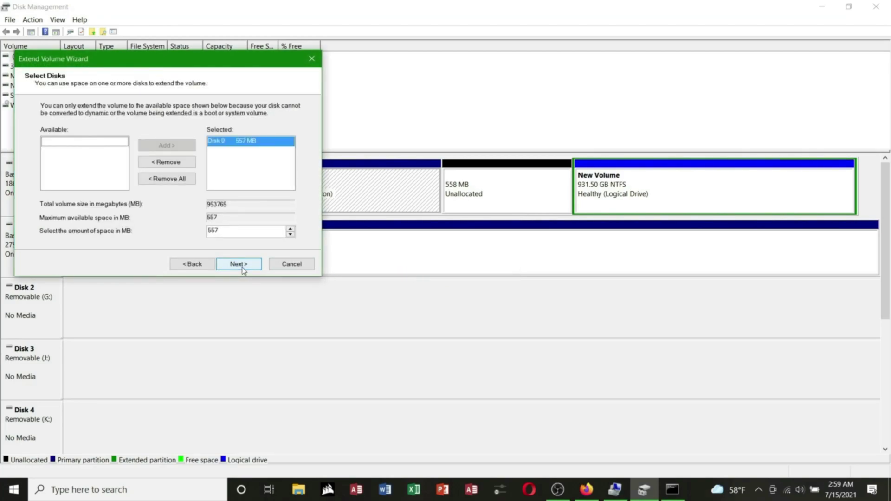
pyautogui.click(241, 267)
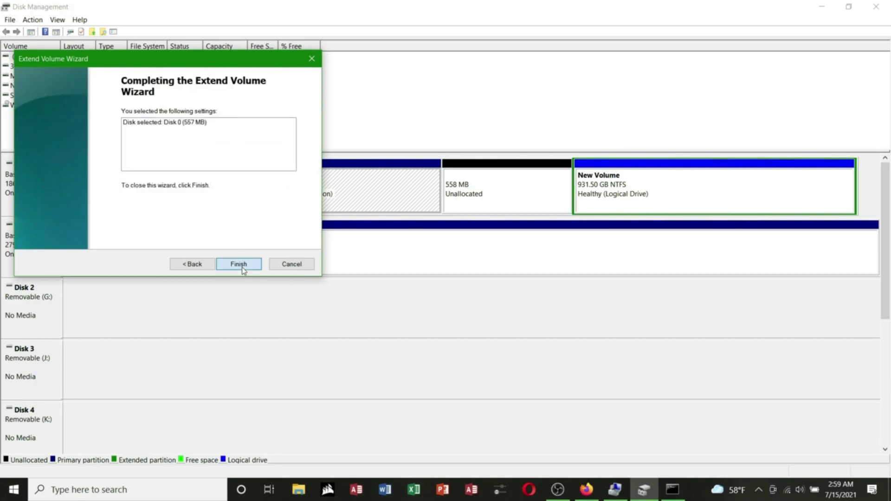
pyautogui.click(241, 267)
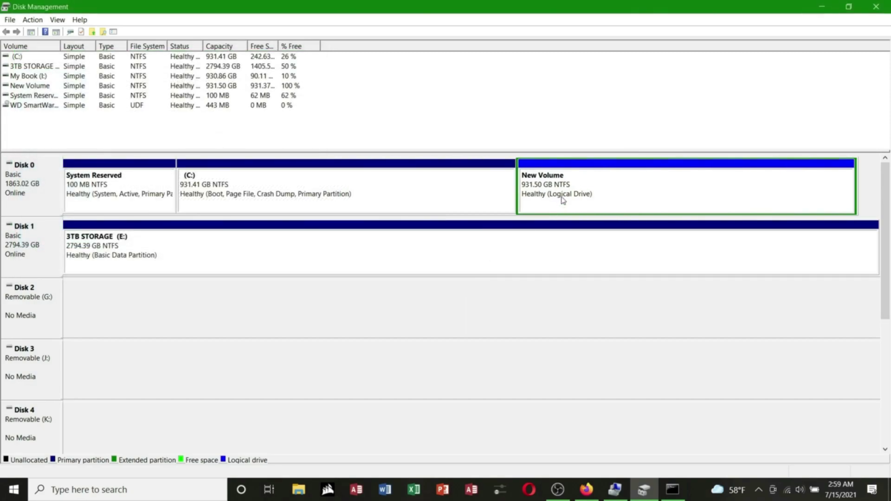
# Delete the 931.50 GB New Volume and then its empty extended partition
pyautogui.rightClick(551, 197)
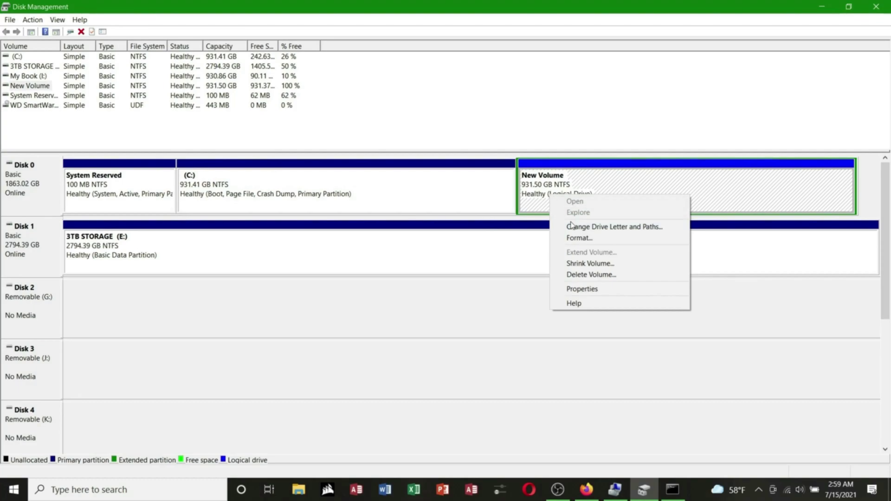
pyautogui.click(588, 275)
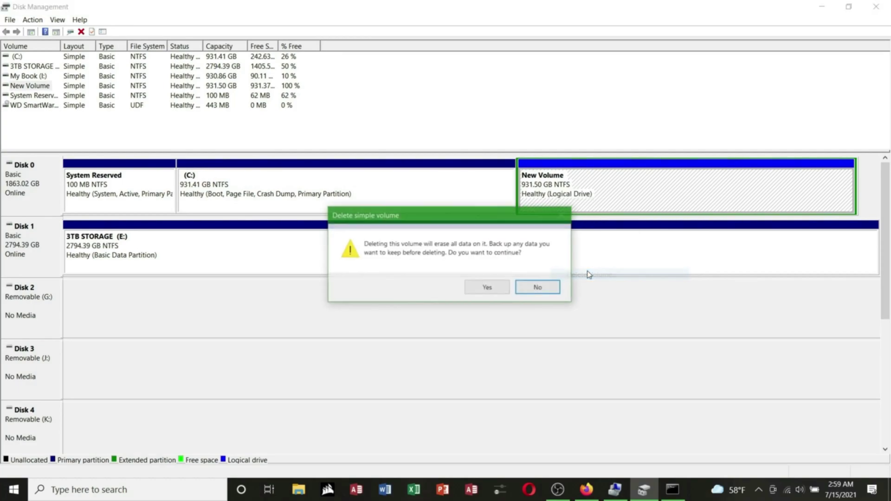
pyautogui.click(500, 287)
pyautogui.rightClick(449, 203)
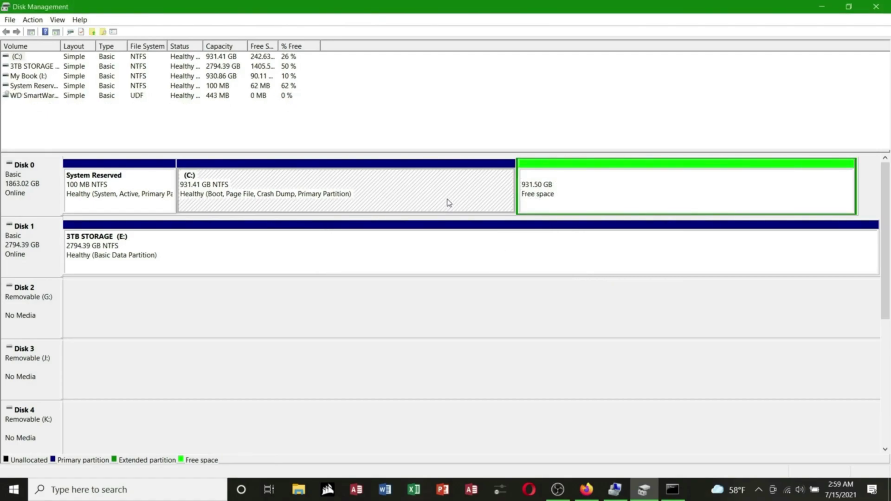
pyautogui.rightClick(595, 193)
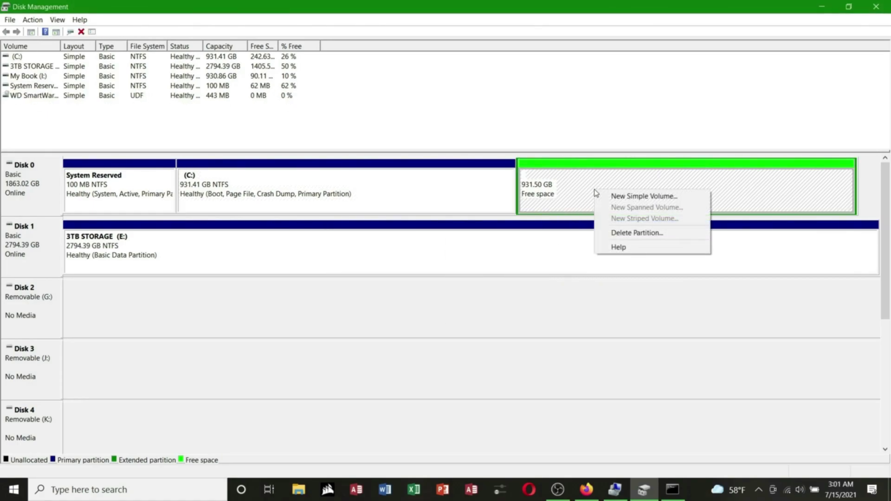
pyautogui.click(612, 232)
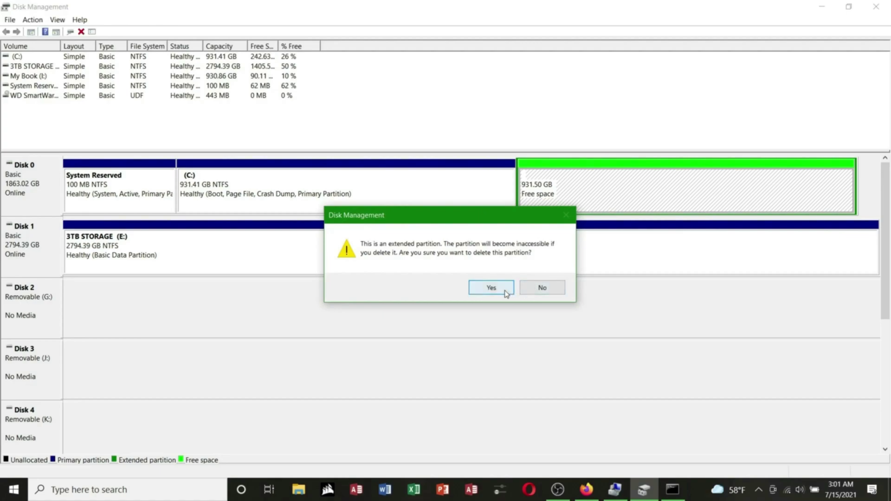
pyautogui.click(505, 292)
# Extend C: by the full 953860 MB of unallocated space to 1862.92 GB
pyautogui.rightClick(457, 194)
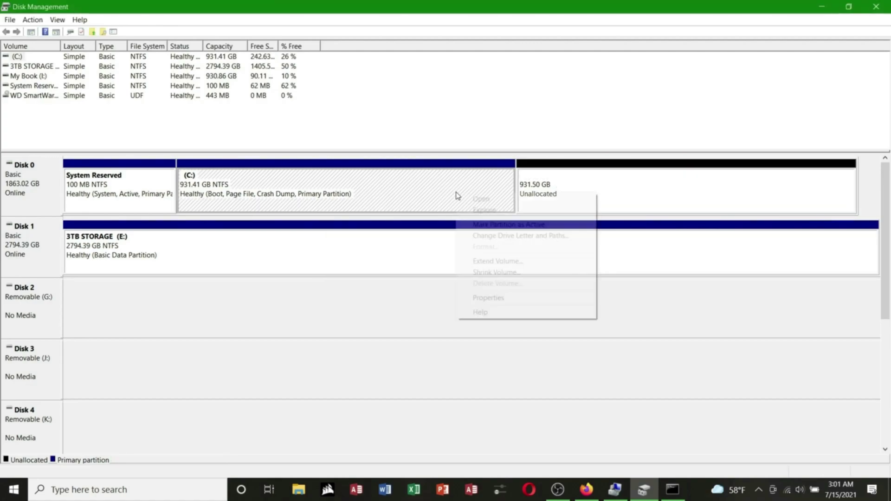
pyautogui.click(494, 261)
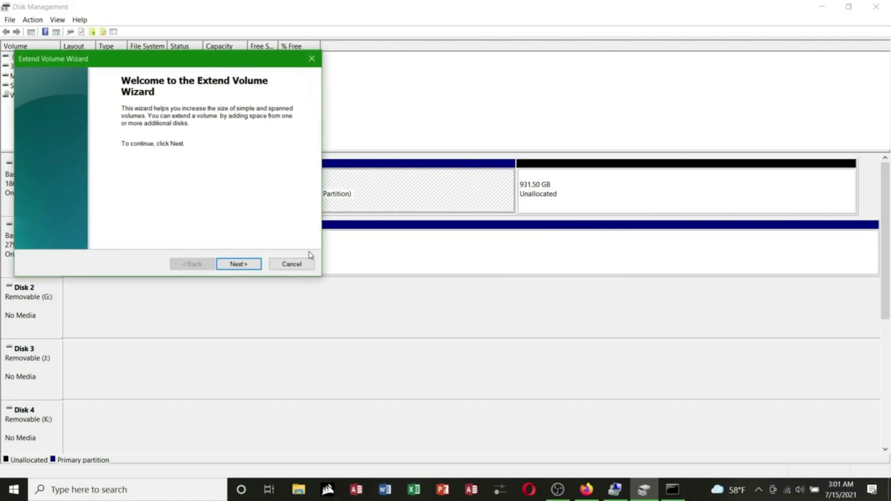
pyautogui.click(247, 267)
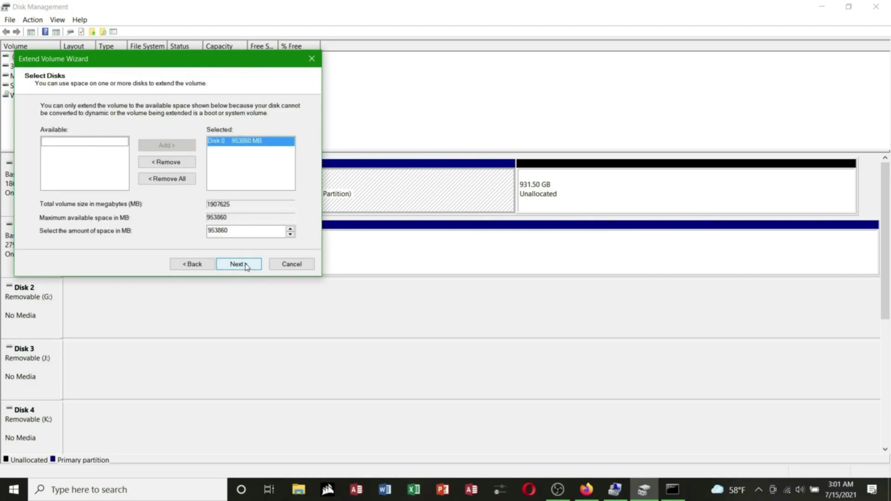
pyautogui.click(246, 265)
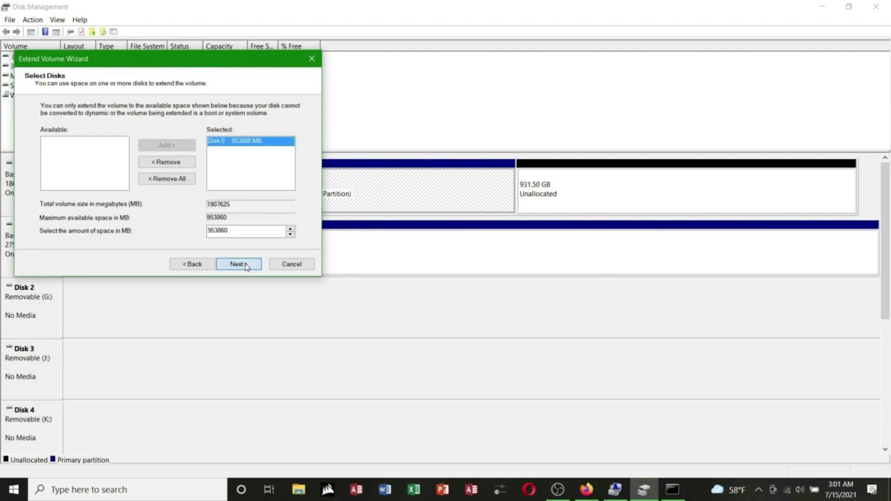
pyautogui.click(246, 265)
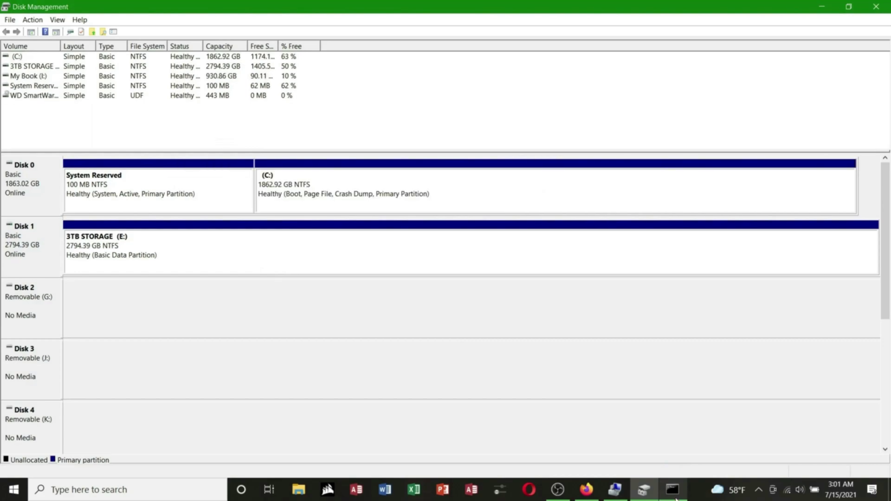
pyautogui.click(566, 499)
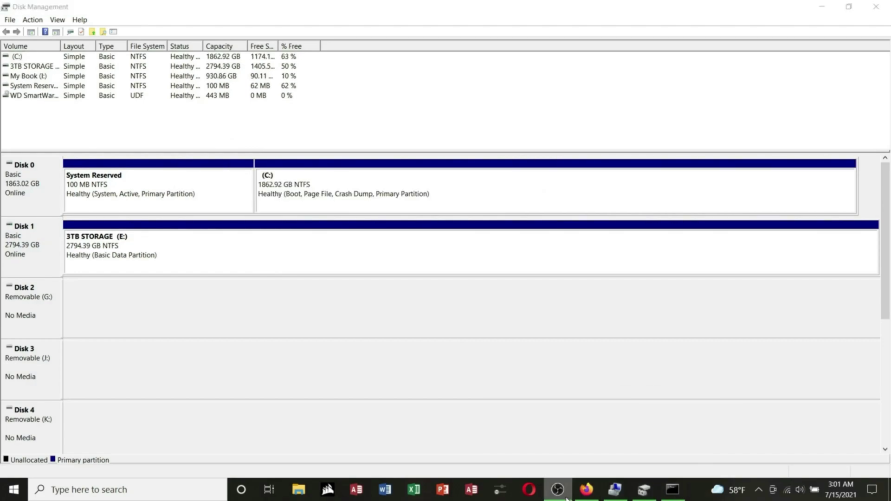